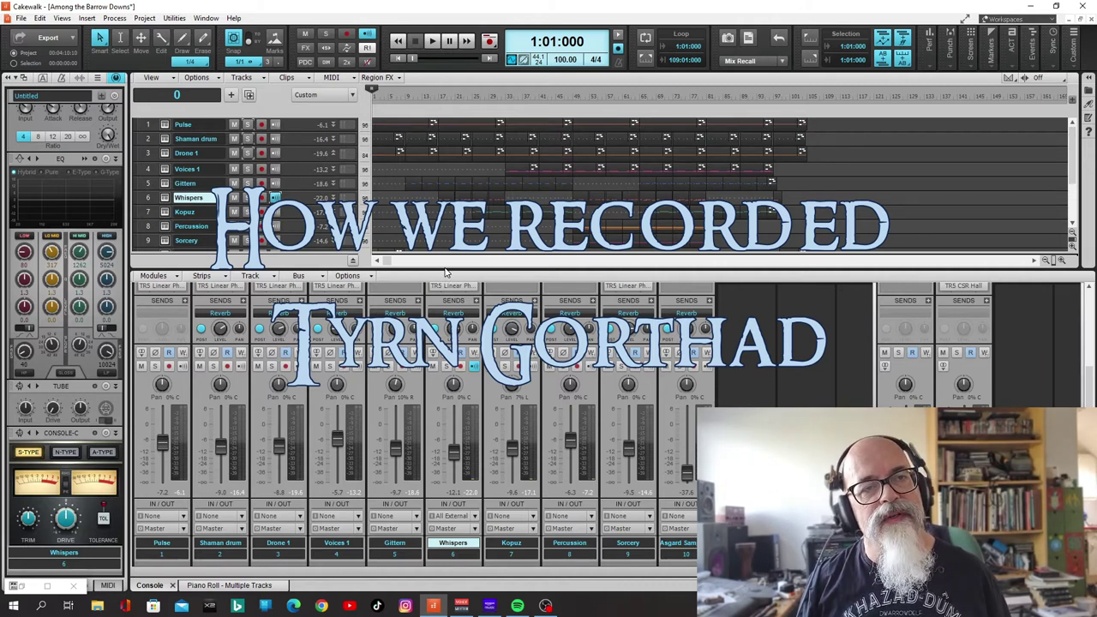
- Reveal the tenth track, mute all ten tracks, and start the project playing
mouse_move(444, 271)
left_mouse_down()
mouse_move(444, 294)
mouse_move(444, 283)
left_mouse_up()
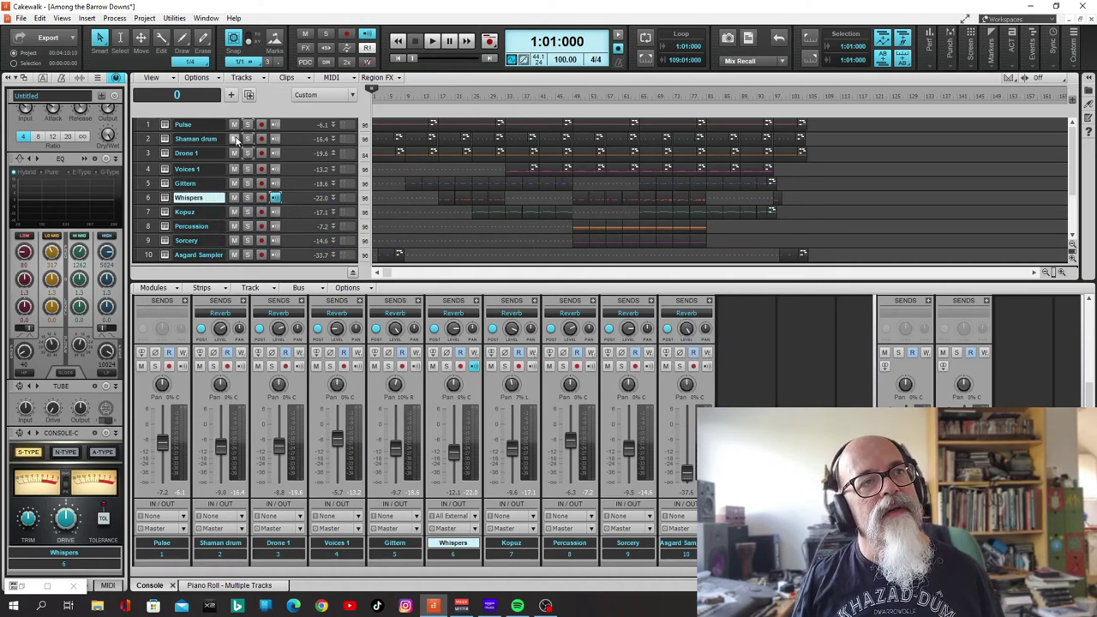
left_click_drag(233, 124, 233, 266)
scroll(232, 257, "down", 2)
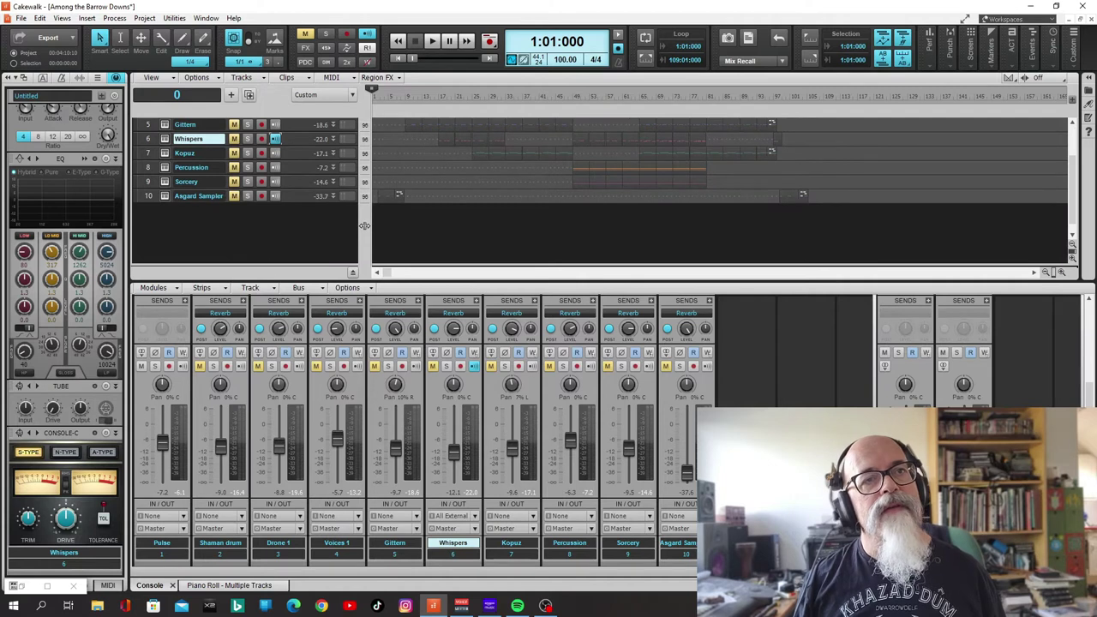
scroll(300, 233, "up", 2)
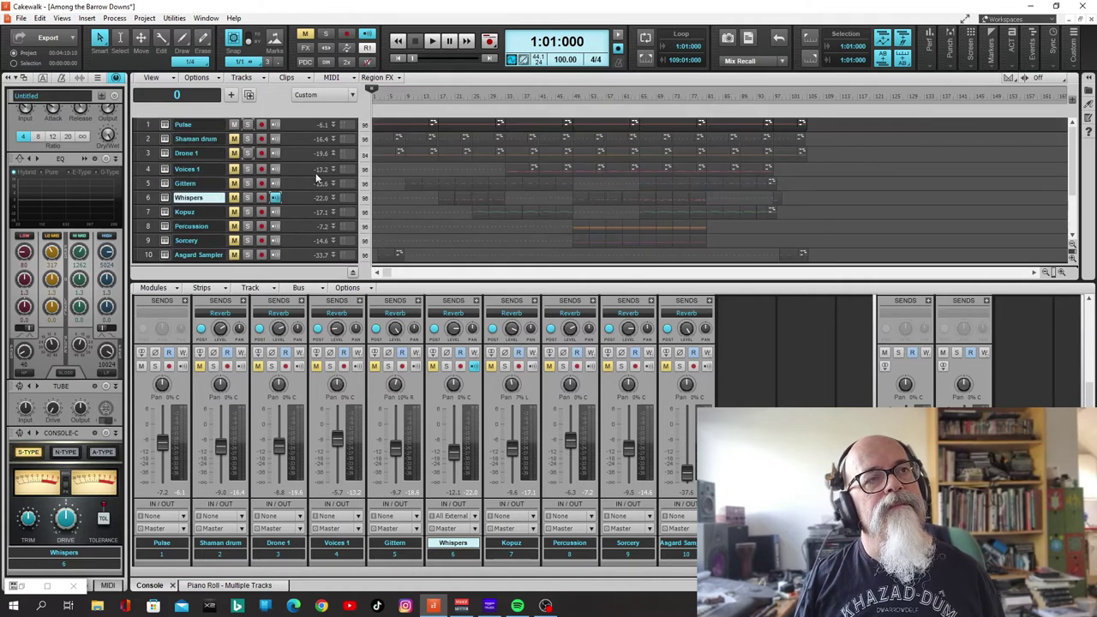
left_click(433, 41)
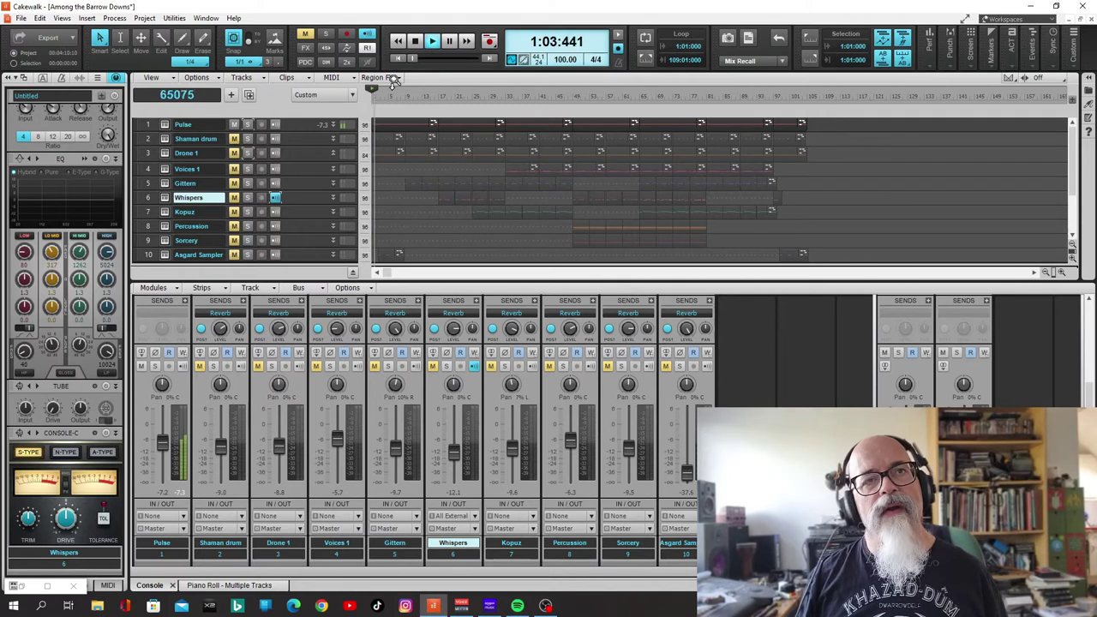
double_click(165, 125)
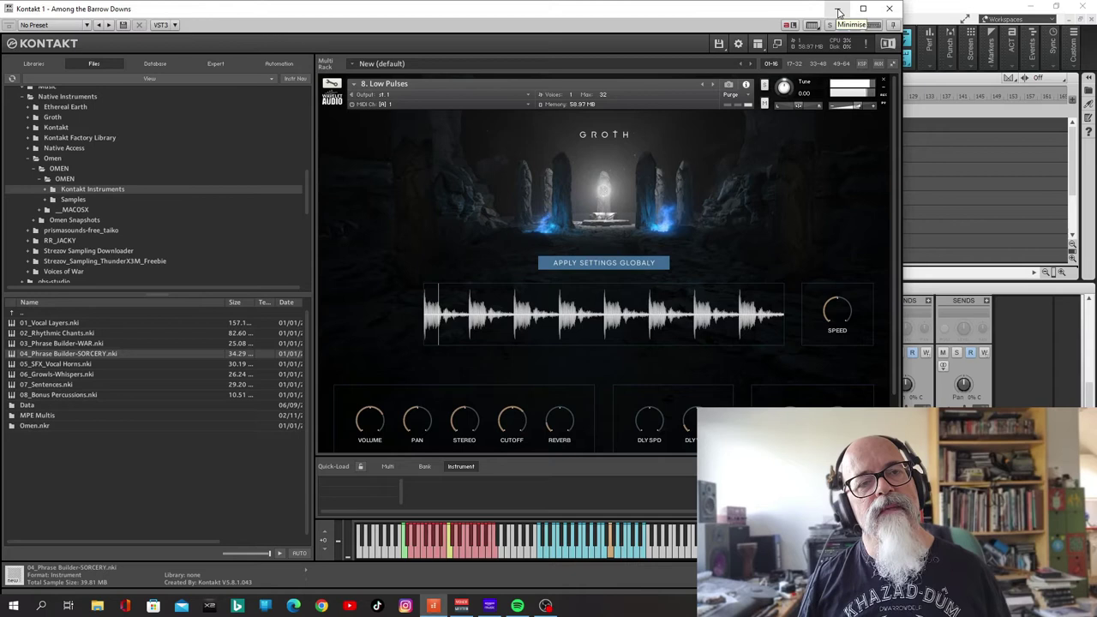
left_click(839, 11)
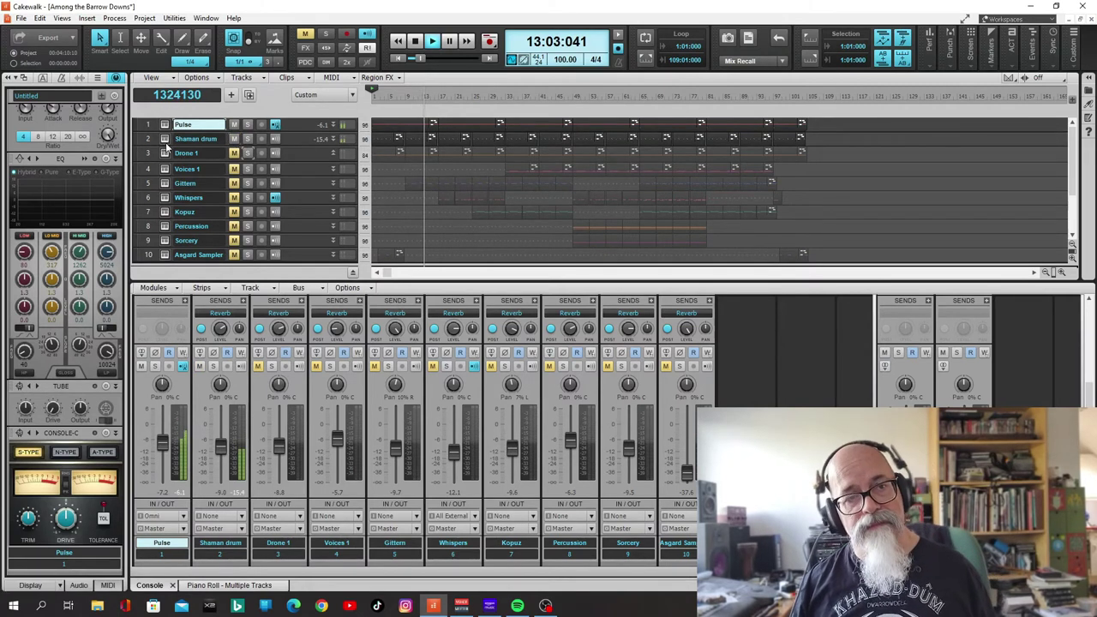
left_click(164, 139)
mouse_move(472, 5)
left_mouse_down()
mouse_move(472, 16)
mouse_move(472, 4)
left_mouse_up()
left_click_drag(347, 12, 653, 41)
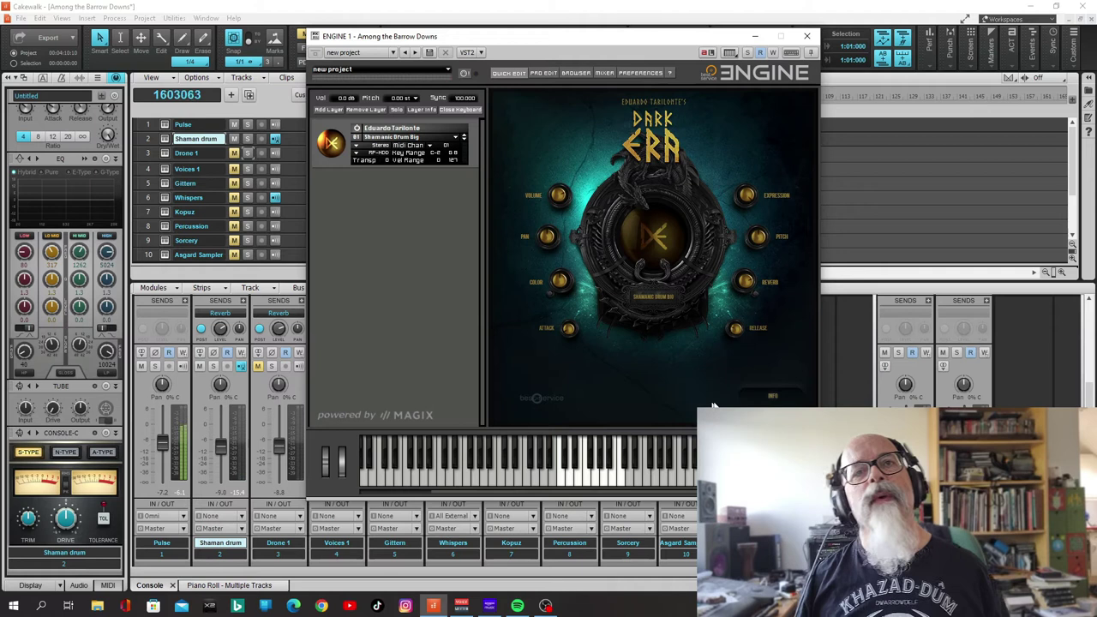
left_click(775, 397)
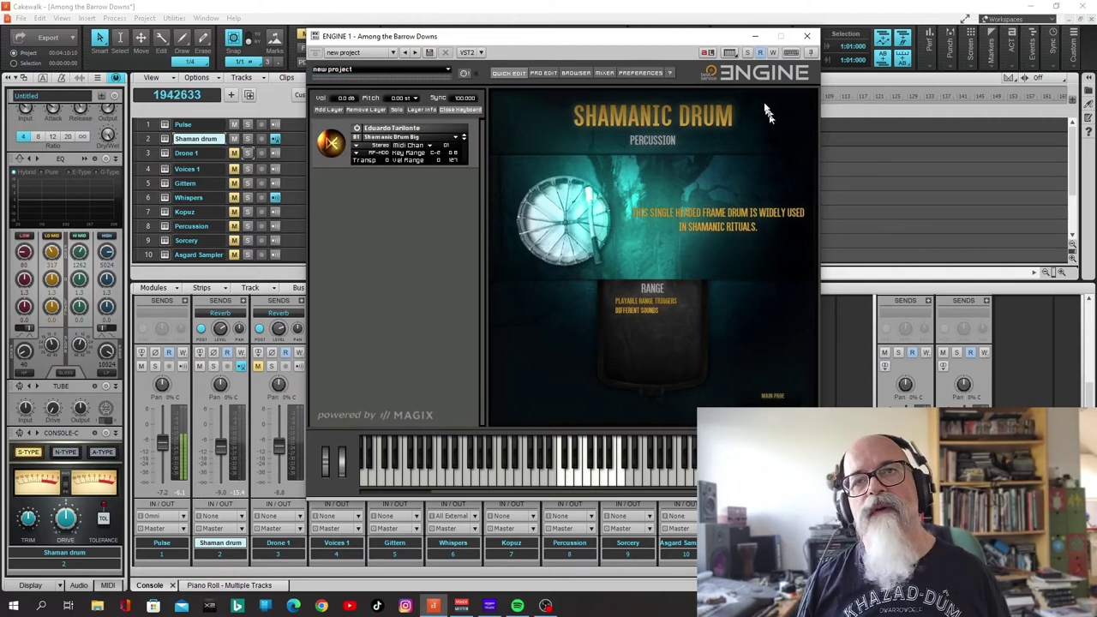
left_click(757, 40)
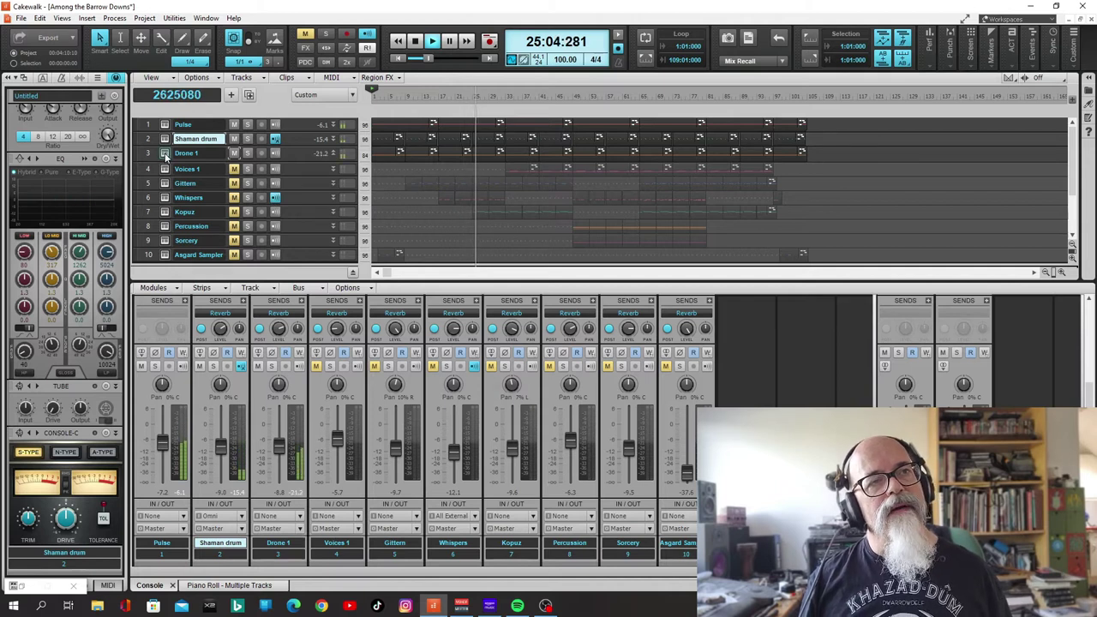
- Open the Drone 1 track's Kontakt instrument on the Groth '2. Drones' patch
left_click(165, 152)
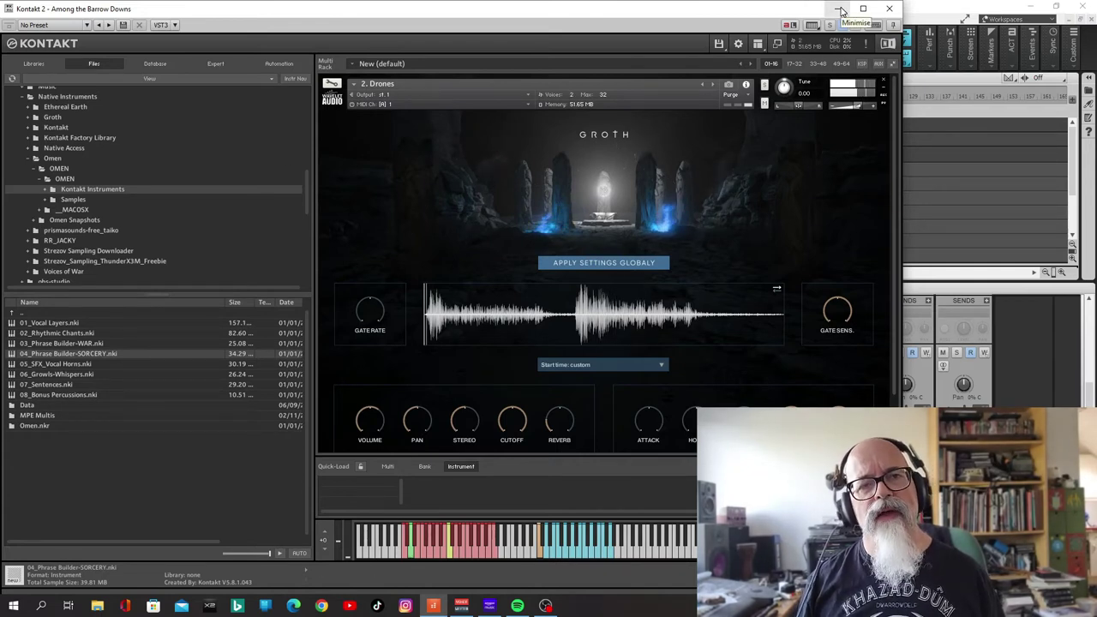
- Put away the Drone 1 window, unmute Voices 1, and open its Omen Vocal Layers instrument
left_click(841, 10)
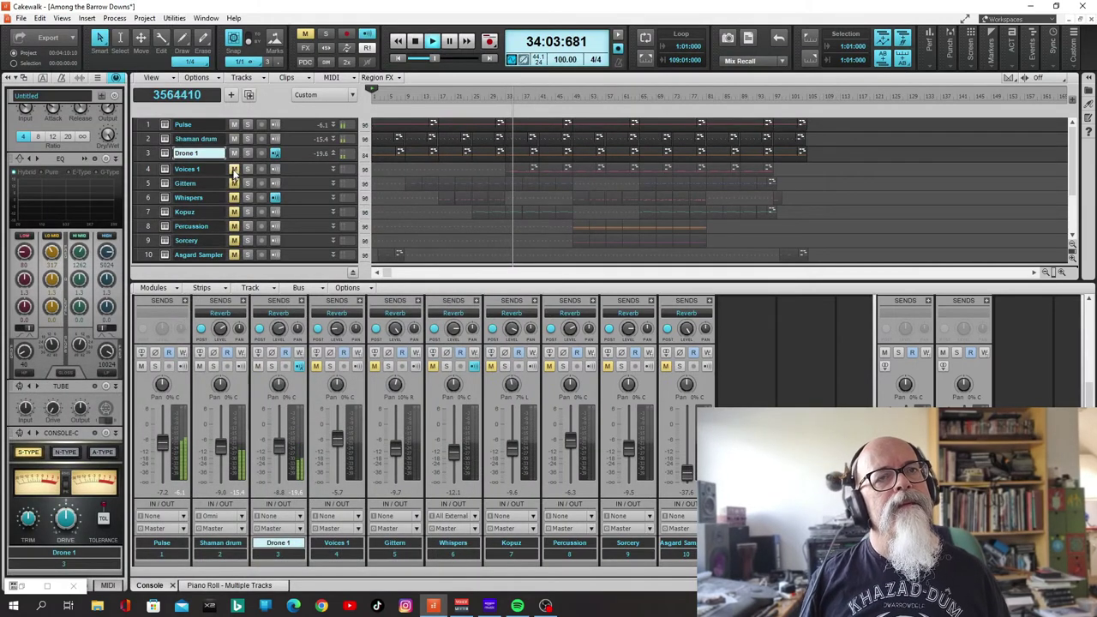
left_click(234, 169)
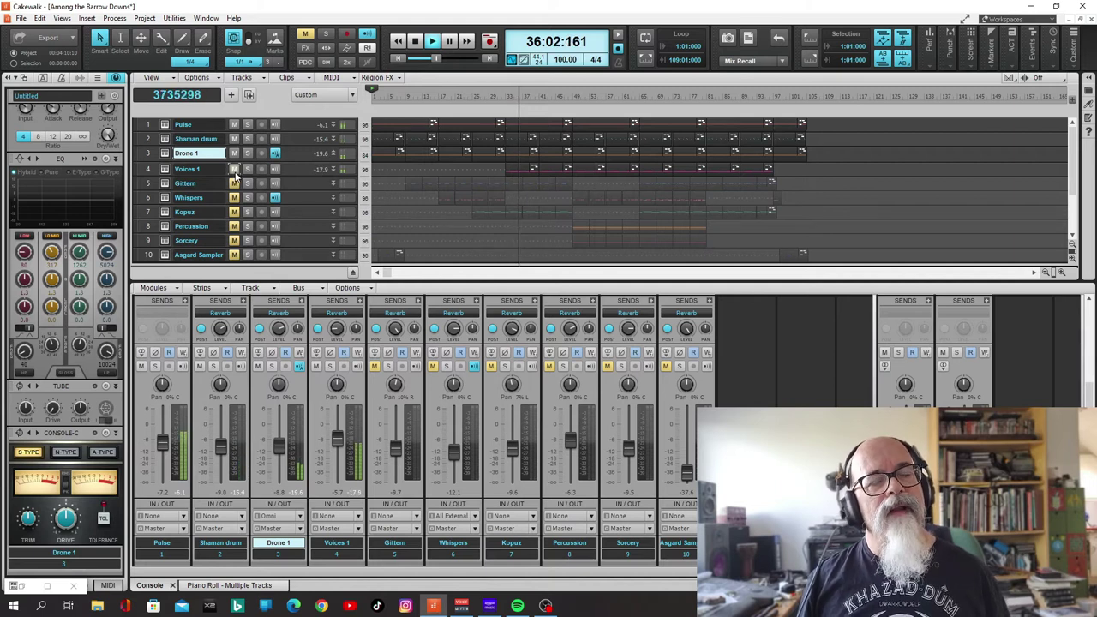
left_click(166, 172)
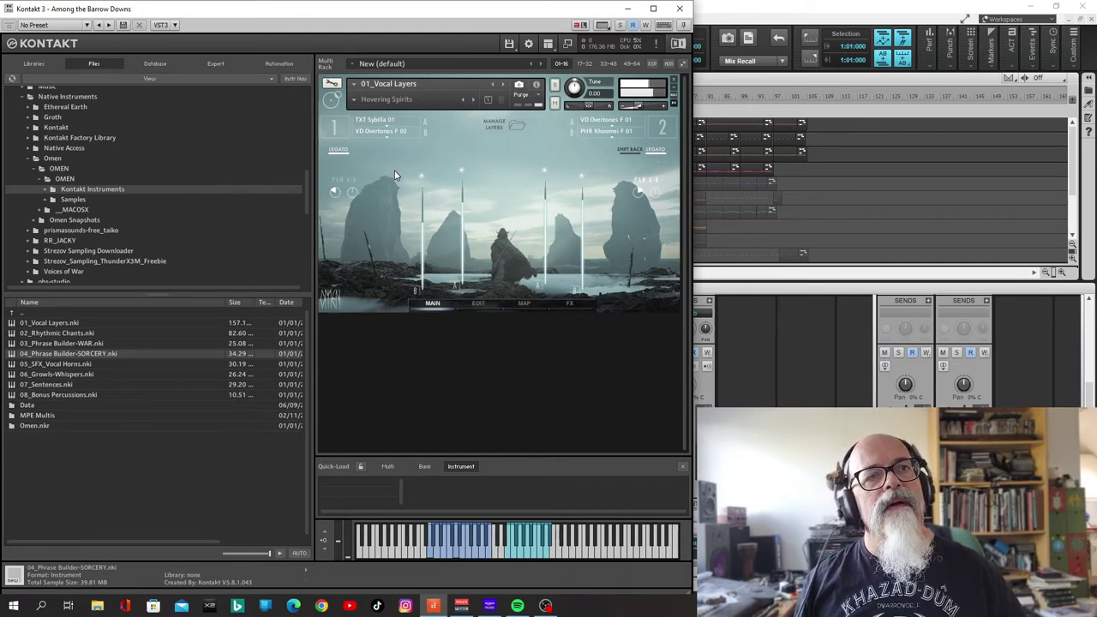
- Check the first layer's sample list without changing it, then minimise the Vocal Layers window
left_click(411, 125)
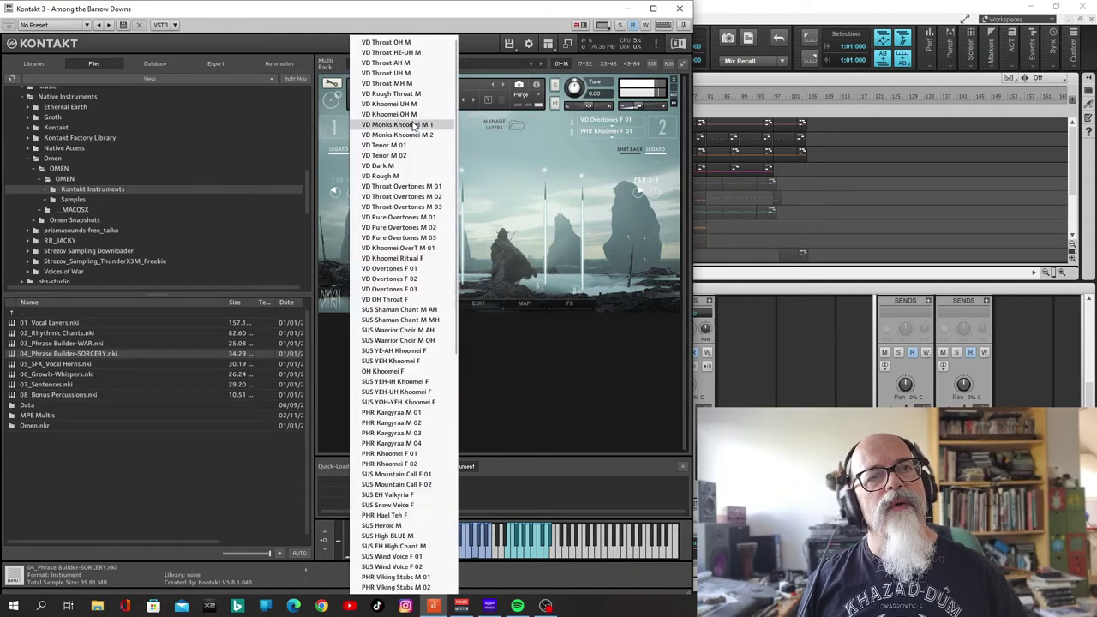
left_click(520, 155)
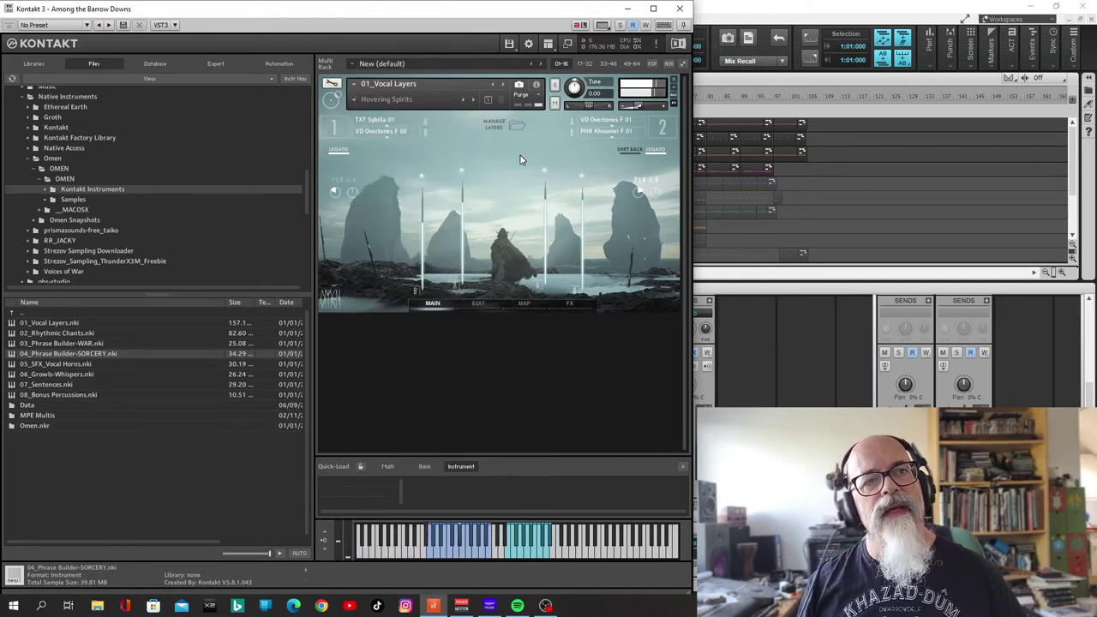
left_click(626, 11)
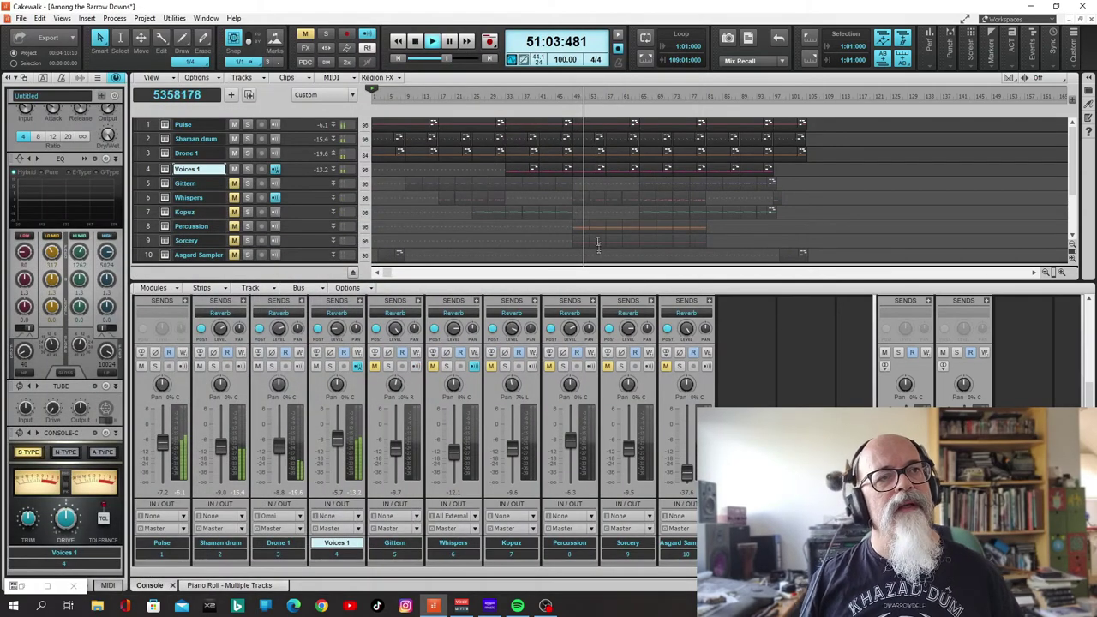
- Restart playback near bar 6, unmute Gittern, and open its Engine instrument
left_click(392, 101)
left_click(239, 184)
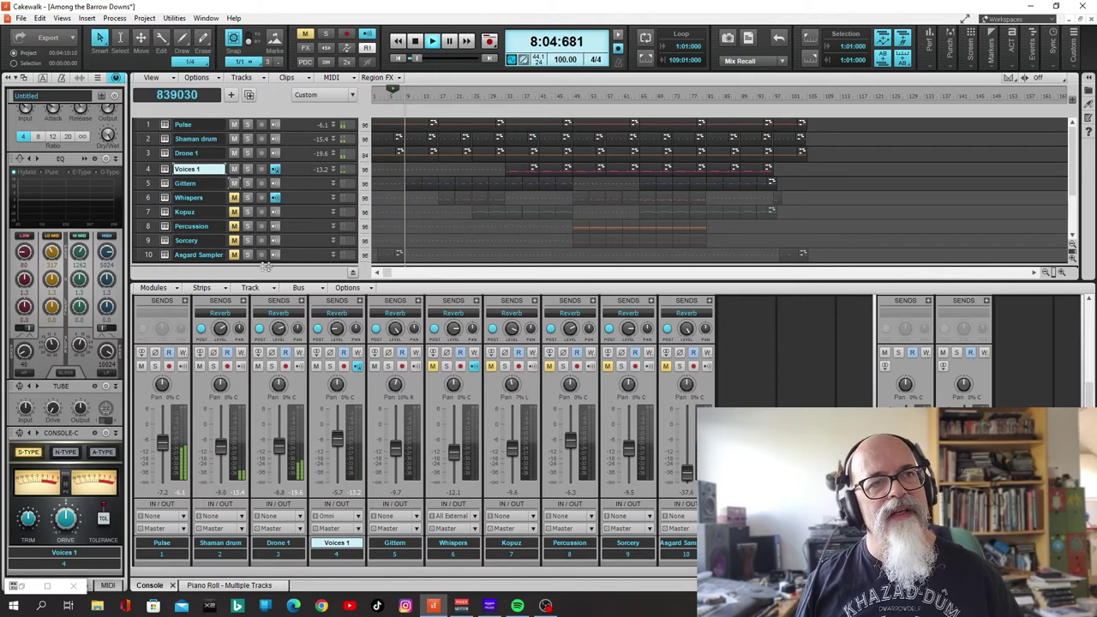
left_click(165, 183)
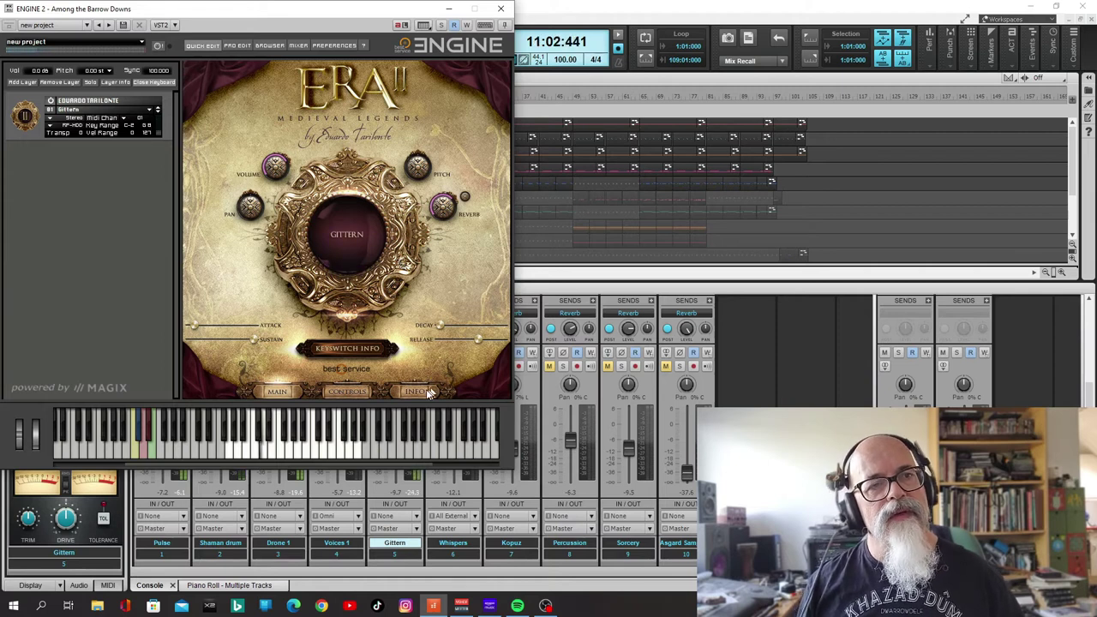
- View the Gittern INFO and CONTROLS pages, then minimise the Engine window
left_click(415, 391)
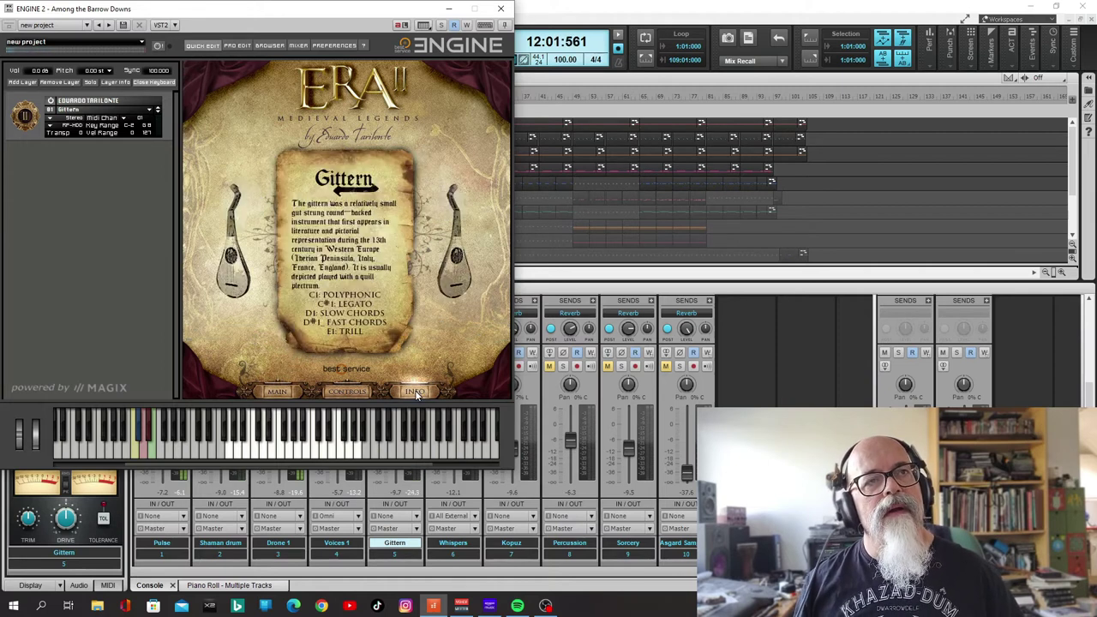
left_click_drag(287, 20, 555, 32)
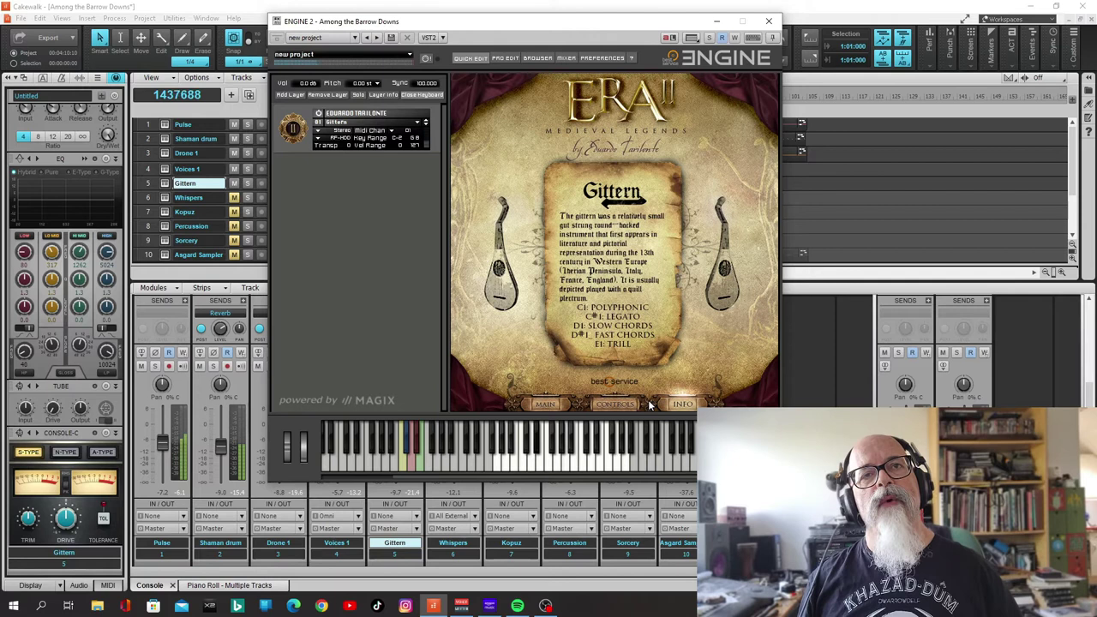
left_click(618, 403)
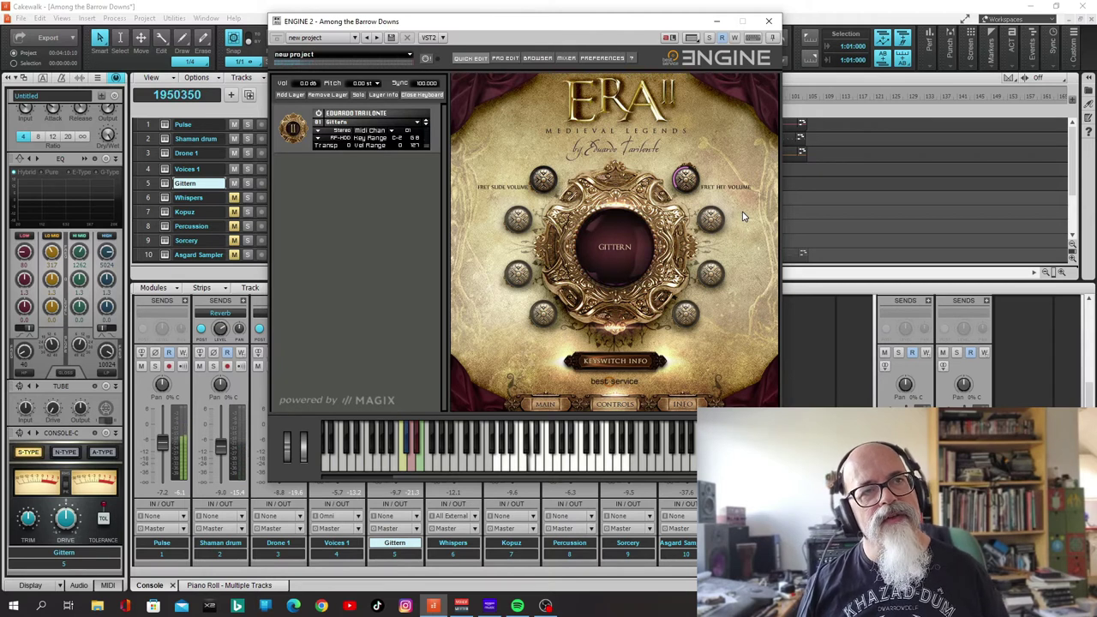
left_click(716, 21)
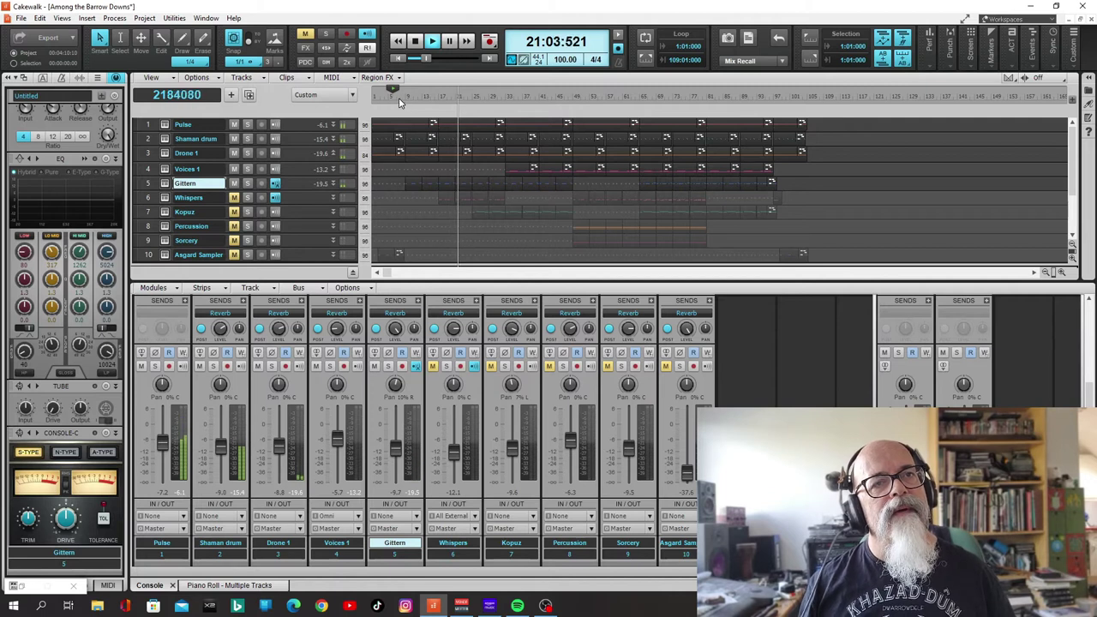
- Jump back to bar 8, view the Whispers track's Omen 06_Growls-Whispers instrument, then hide it
left_click(400, 96)
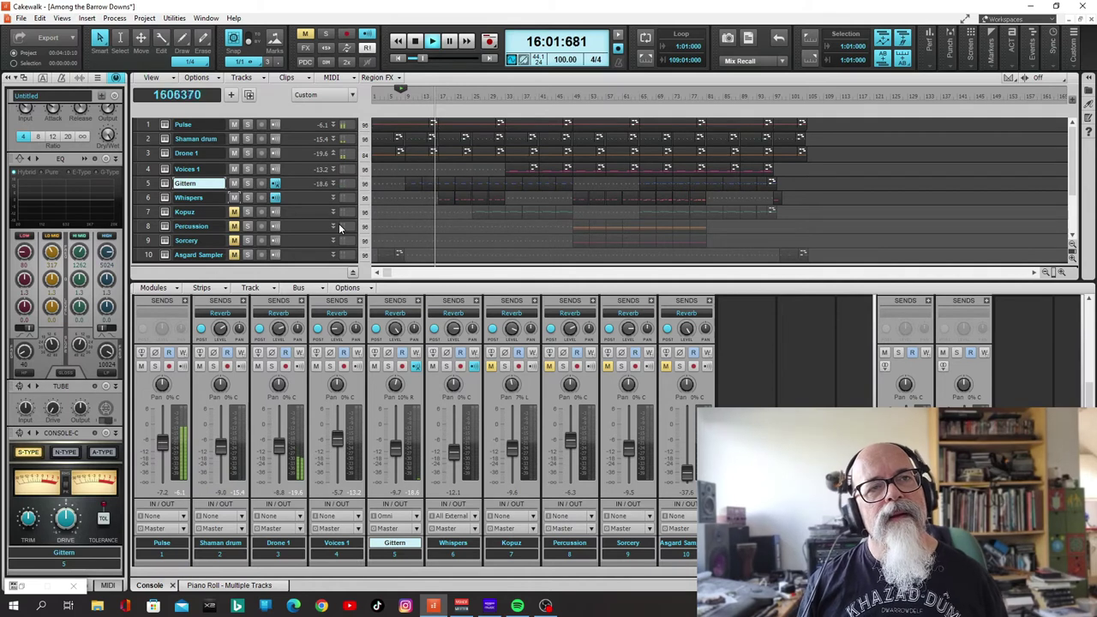
left_click(165, 198)
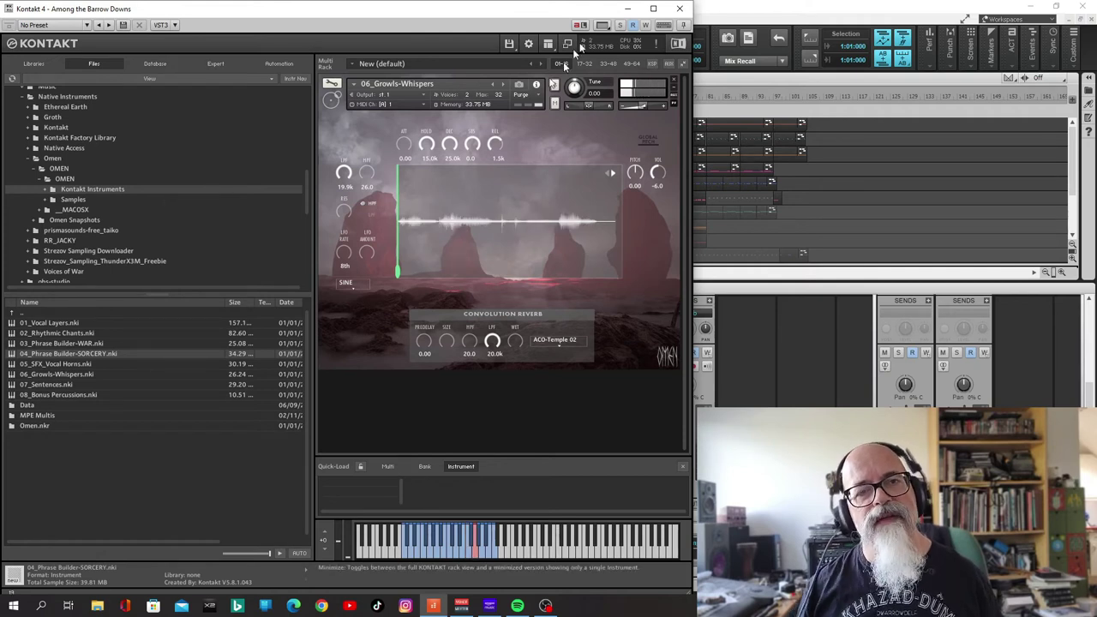
left_click(626, 9)
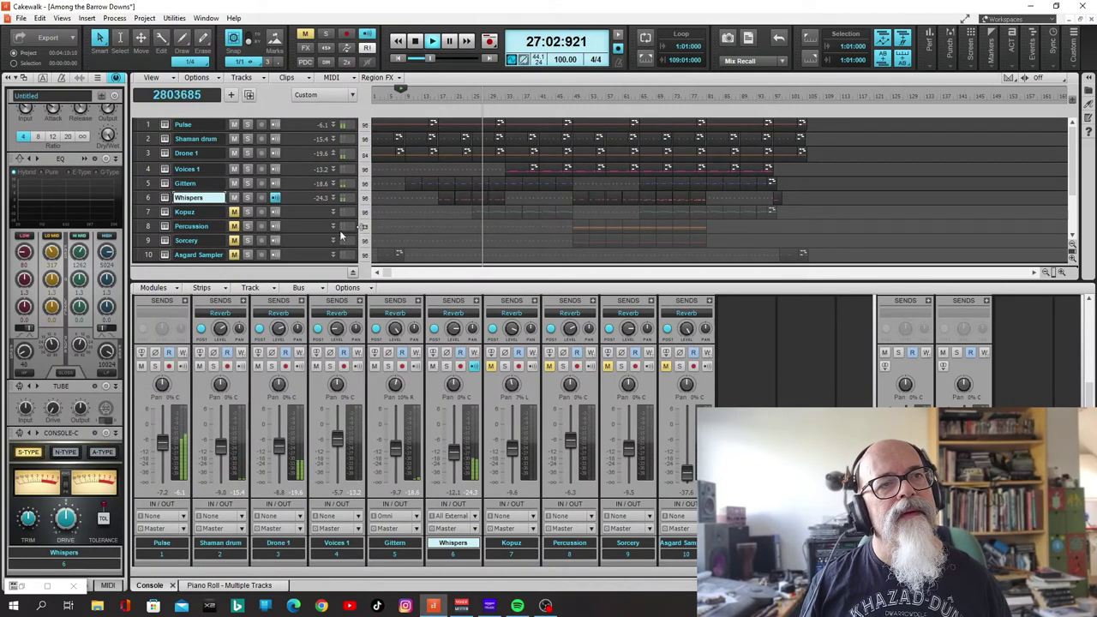
- Open the Kopuz Ancient Era instrument, read its INFO page, return to MAIN, and close it
left_click(165, 213)
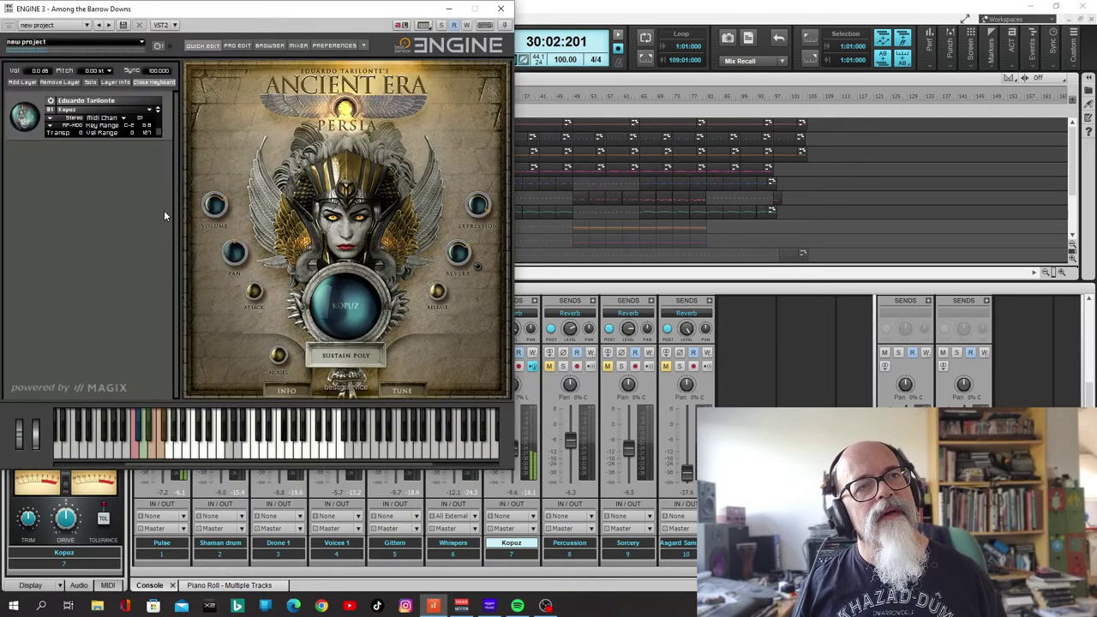
left_click_drag(373, 13, 718, 42)
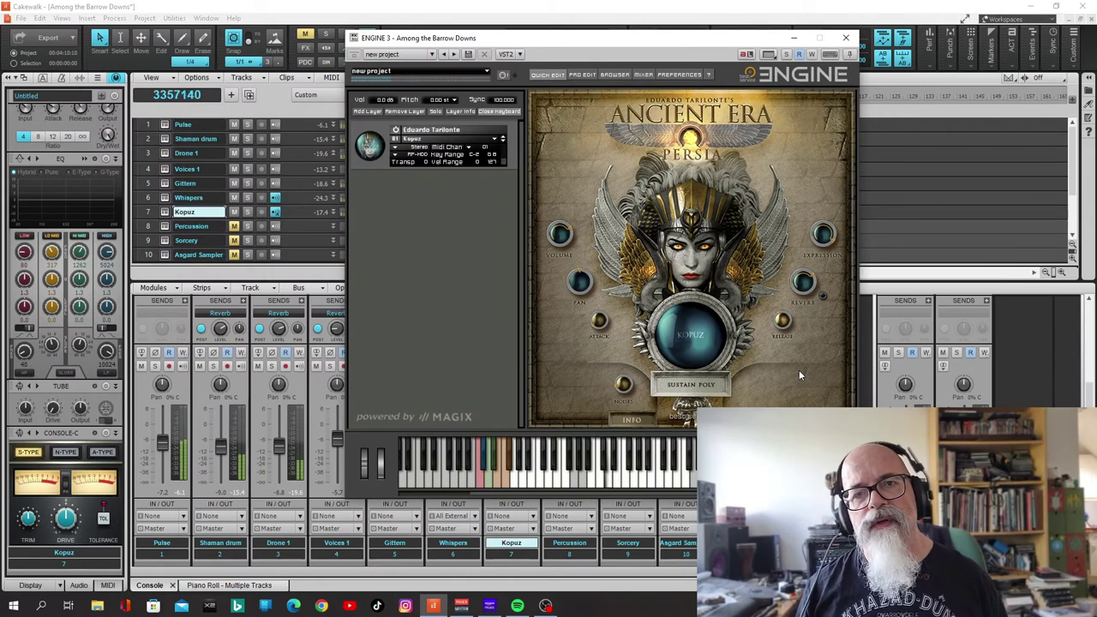
left_click(630, 419)
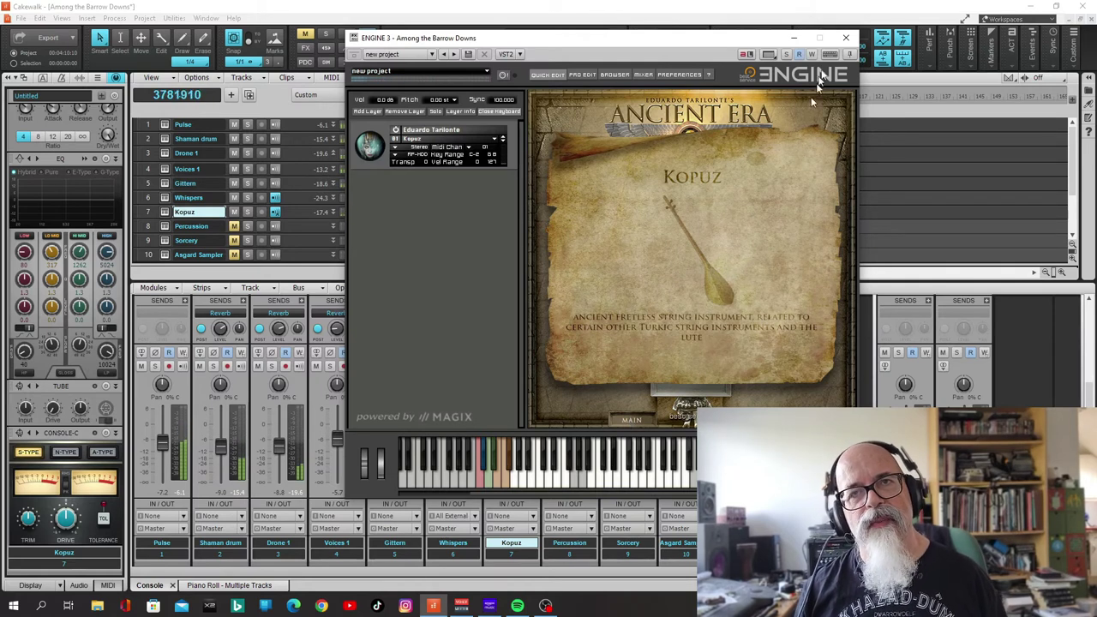
left_click(634, 421)
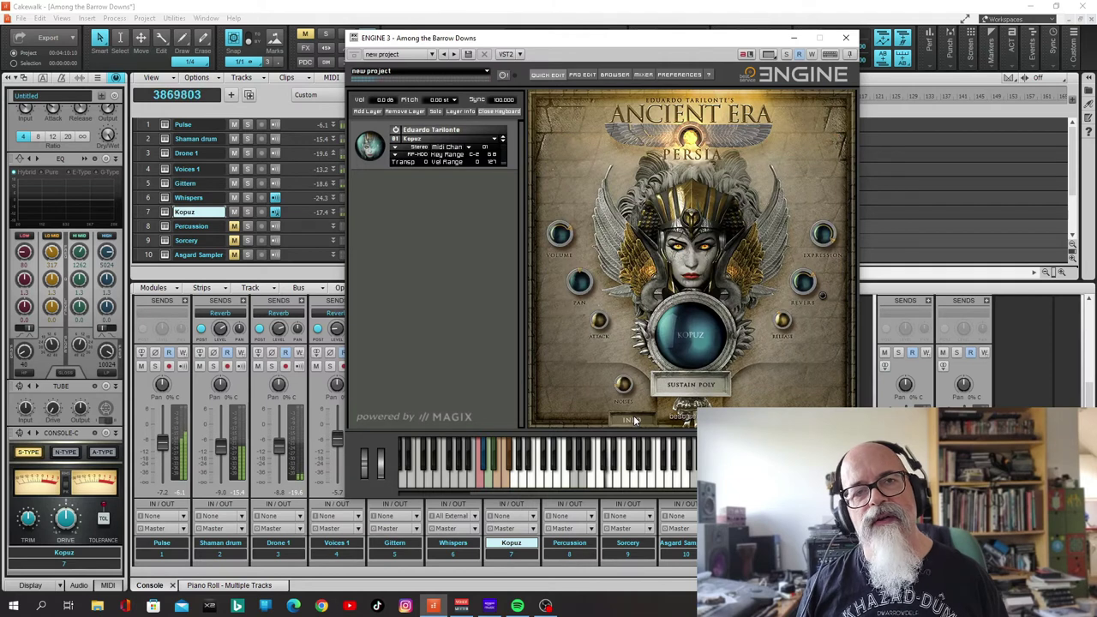
left_click(846, 40)
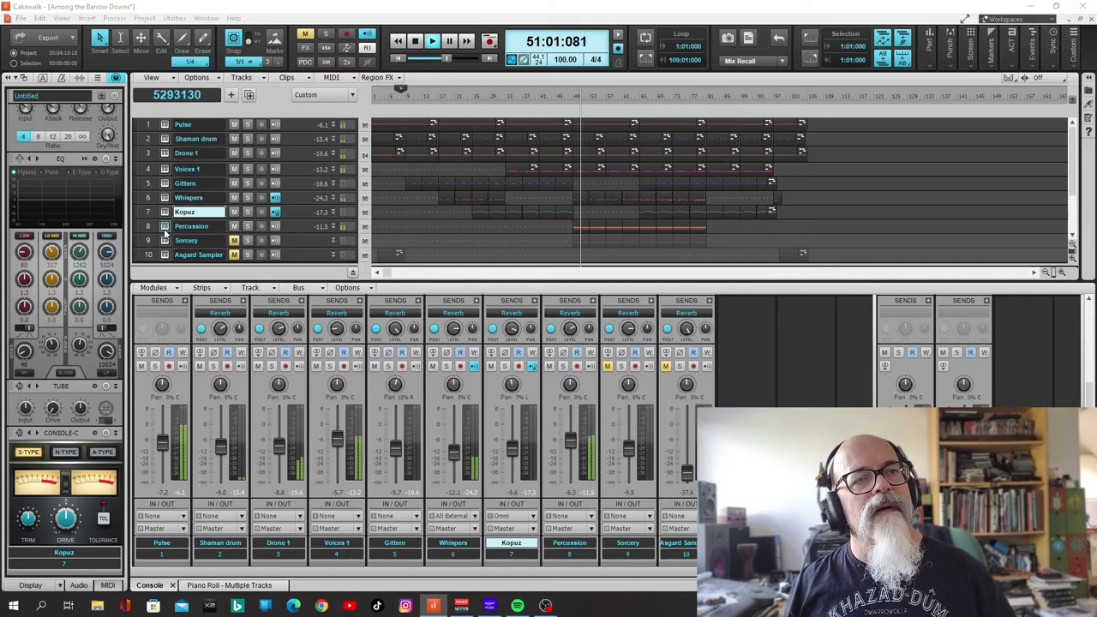
- Open Percussion's Kontakt instrument, solo the Percussion track, and hide the window
left_click(164, 226)
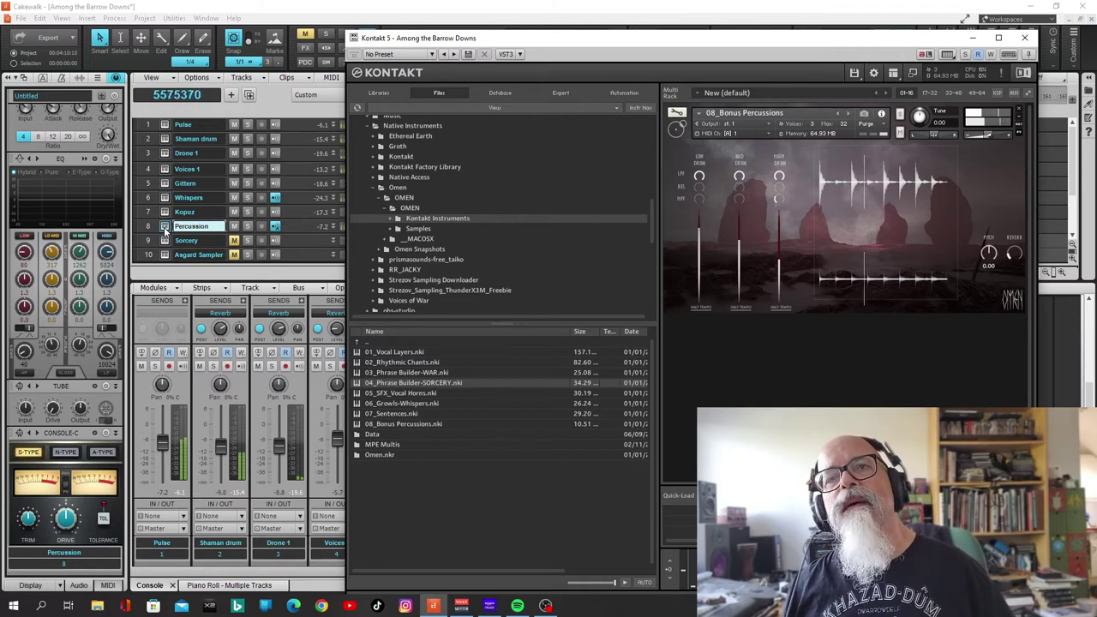
left_click(249, 227)
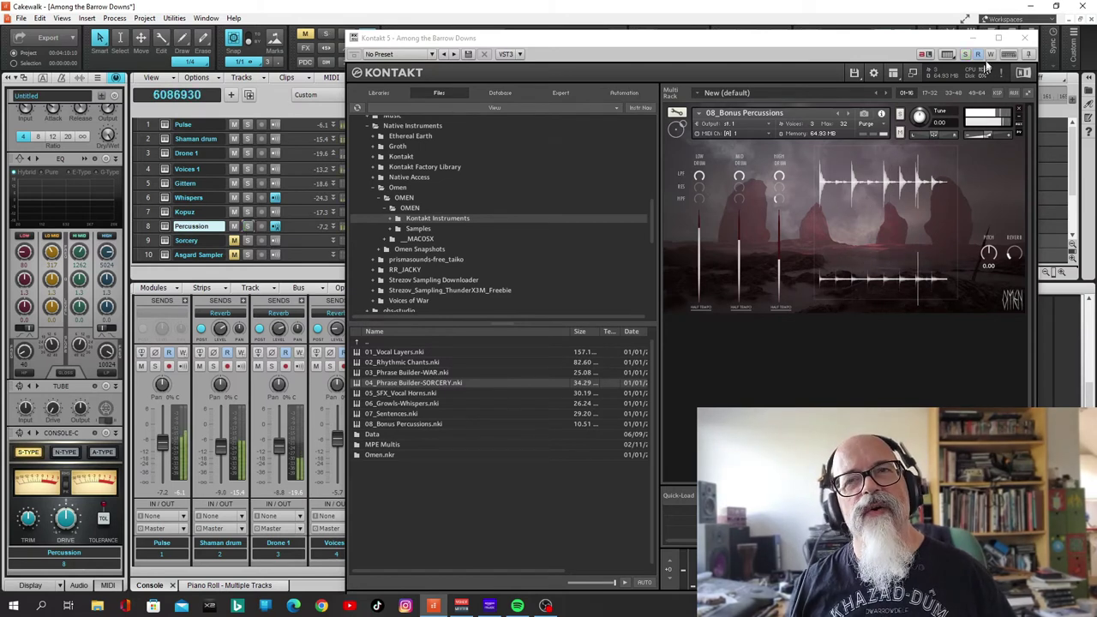
left_click(971, 39)
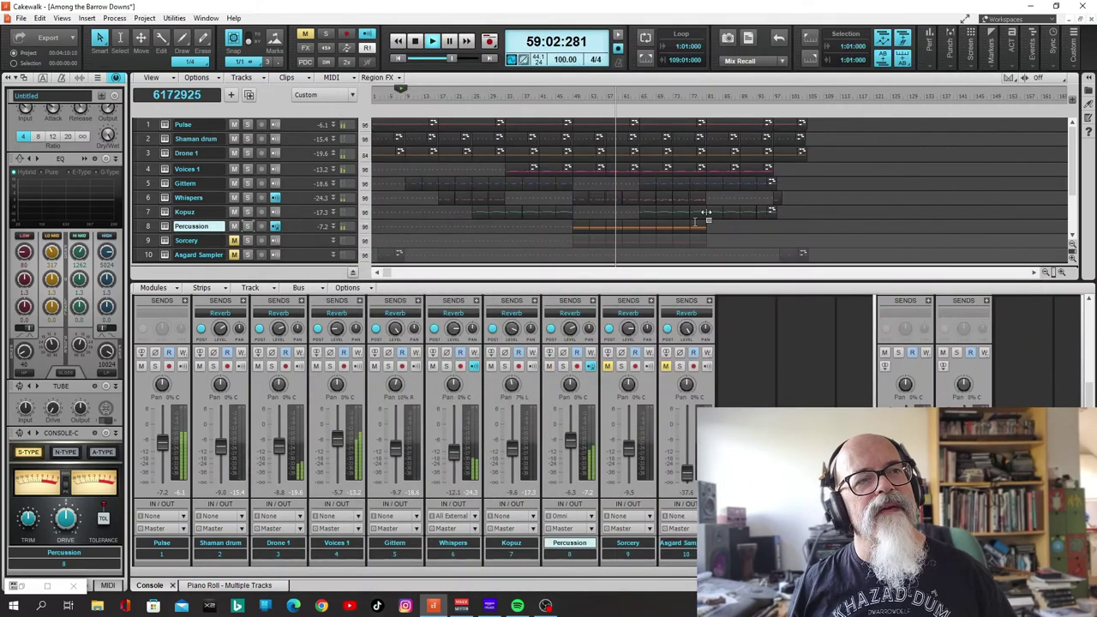
- Restart playback from bar 44 and unmute the Sorcery track
left_click(553, 100)
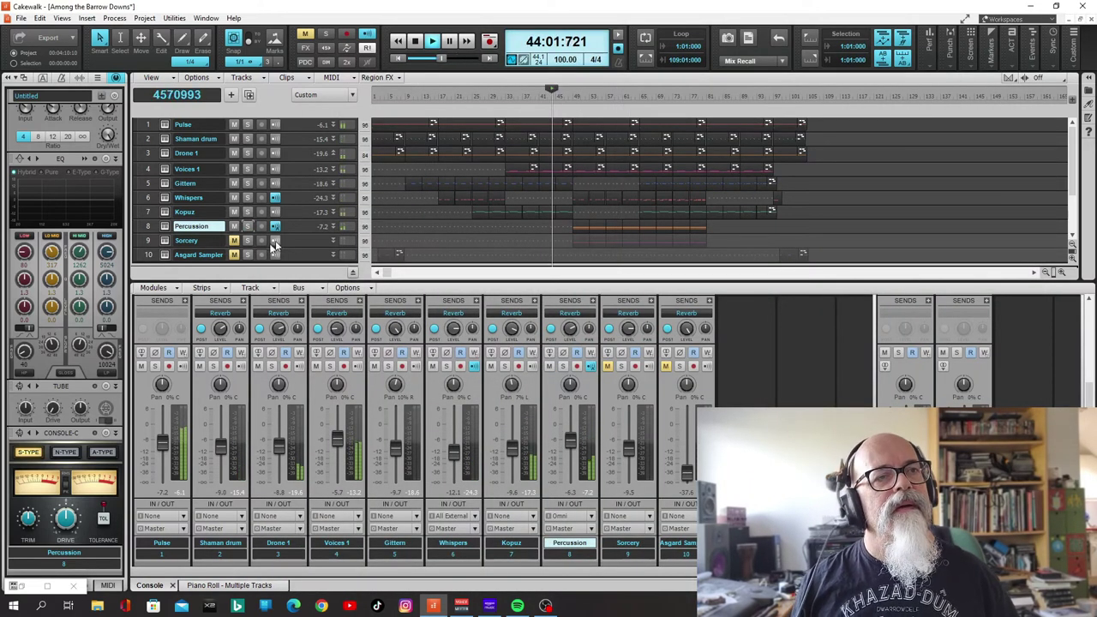
left_click(234, 240)
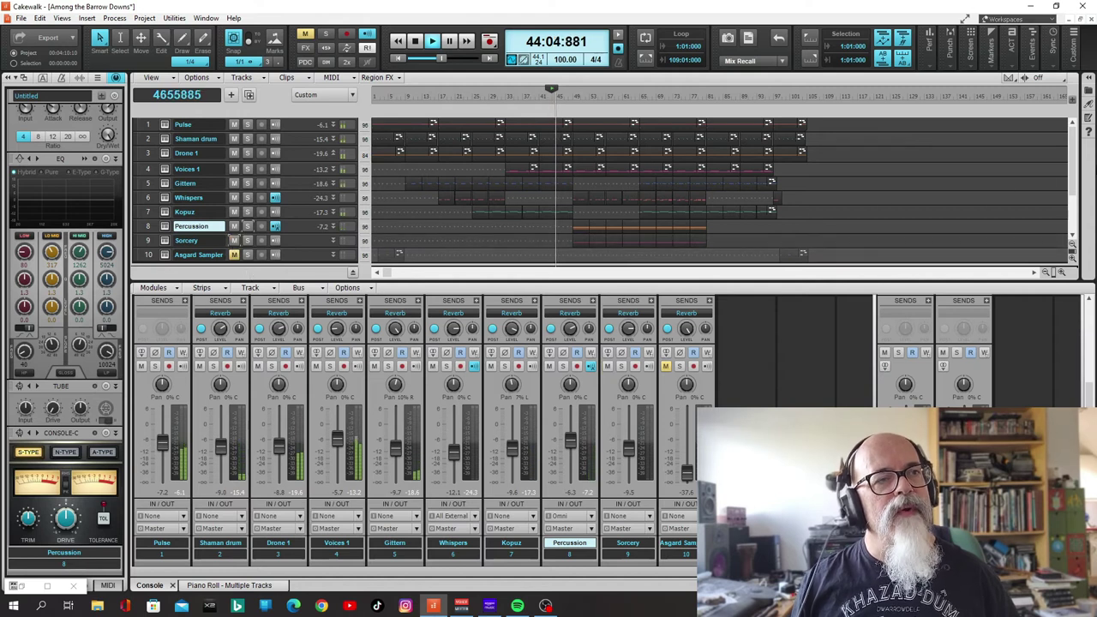
left_click_drag(1080, 163, 1078, 175)
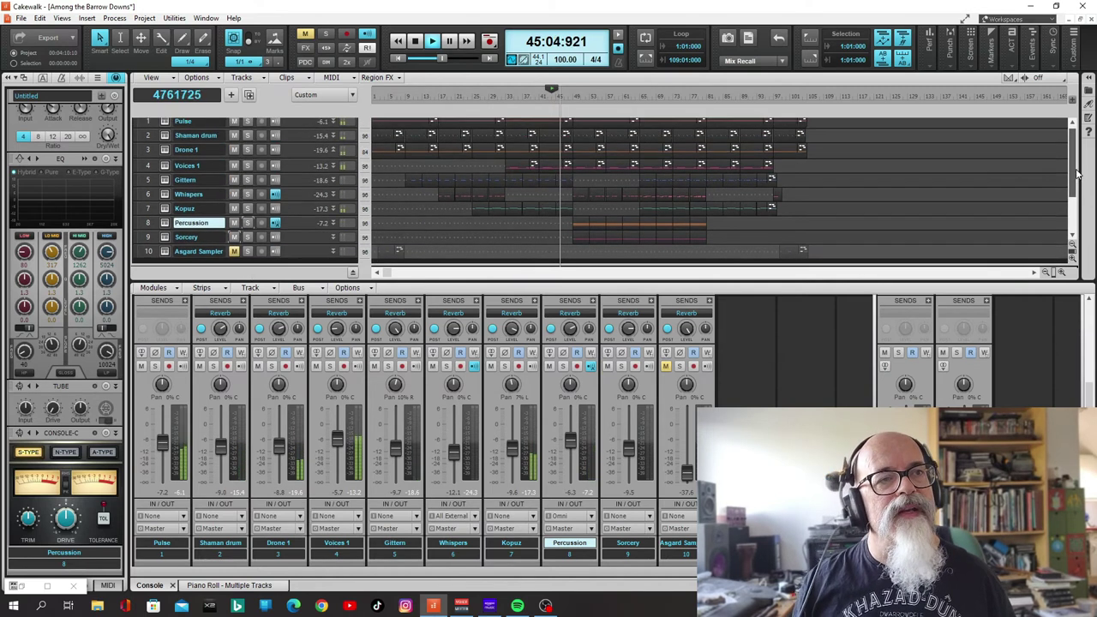
- Open Sorcery's Phrase Builder Kontakt, solo then unsolo the track, and close the window
left_click(165, 237)
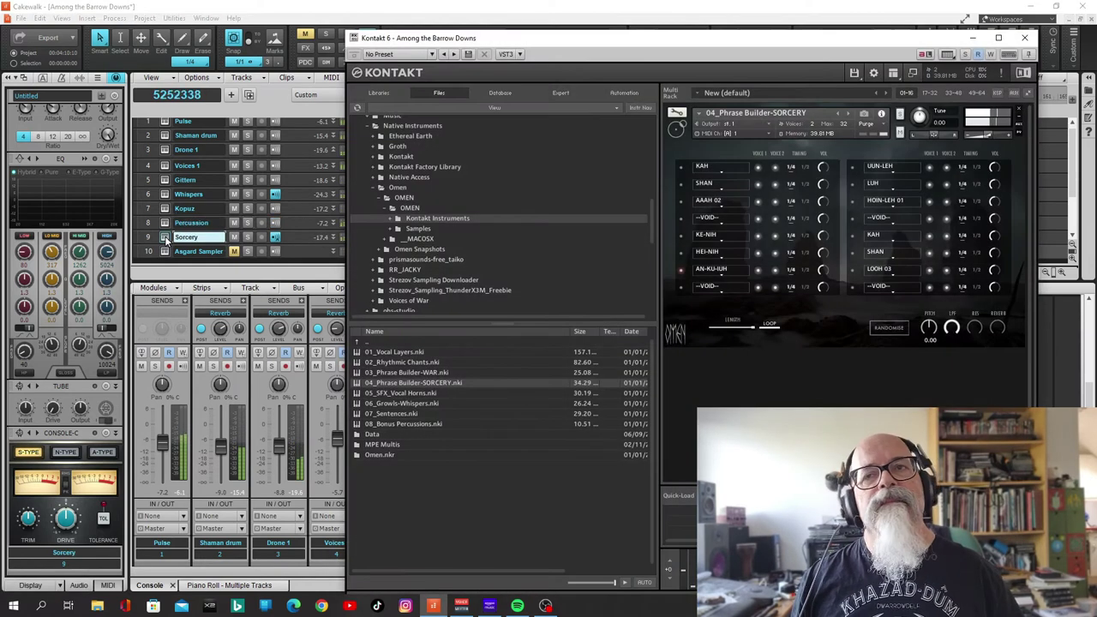
left_click_drag(718, 46, 631, 19)
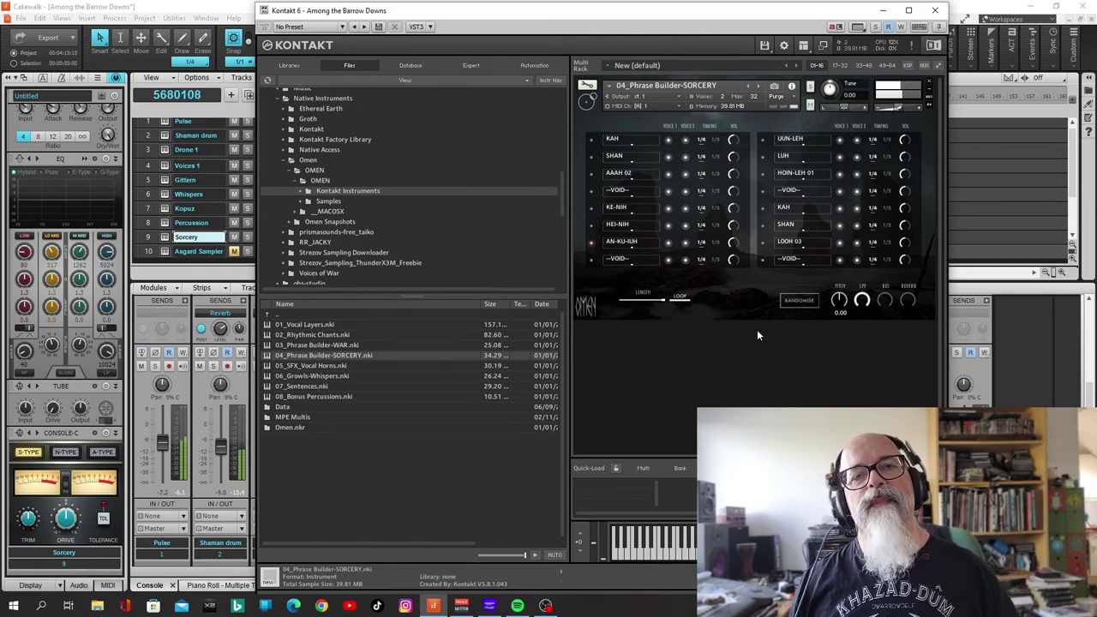
left_click(247, 238)
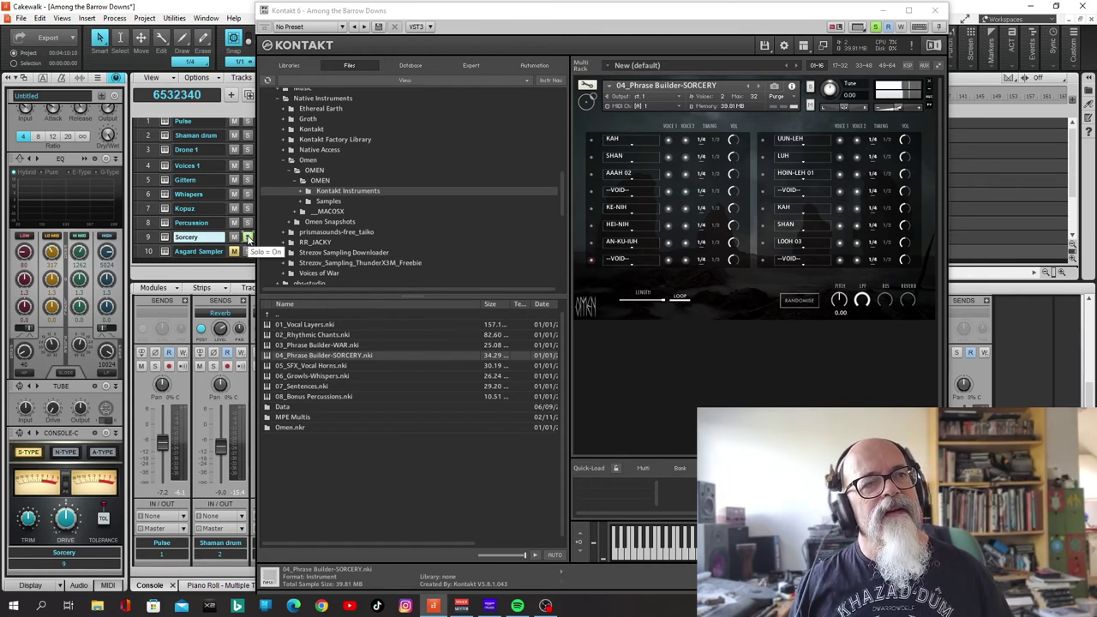
left_click(248, 237)
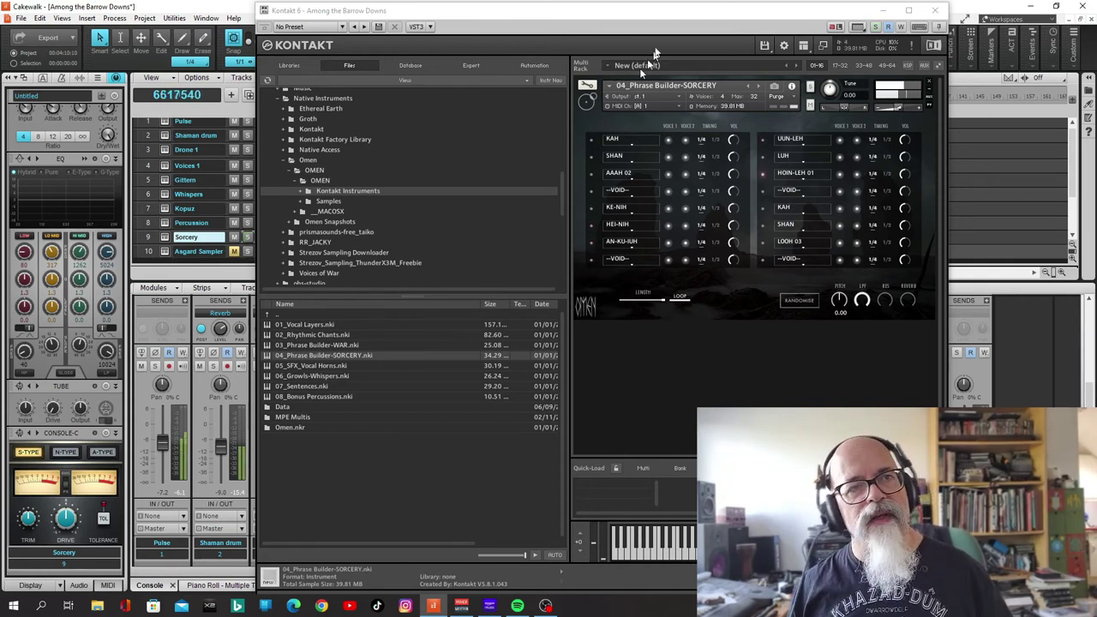
left_click(934, 10)
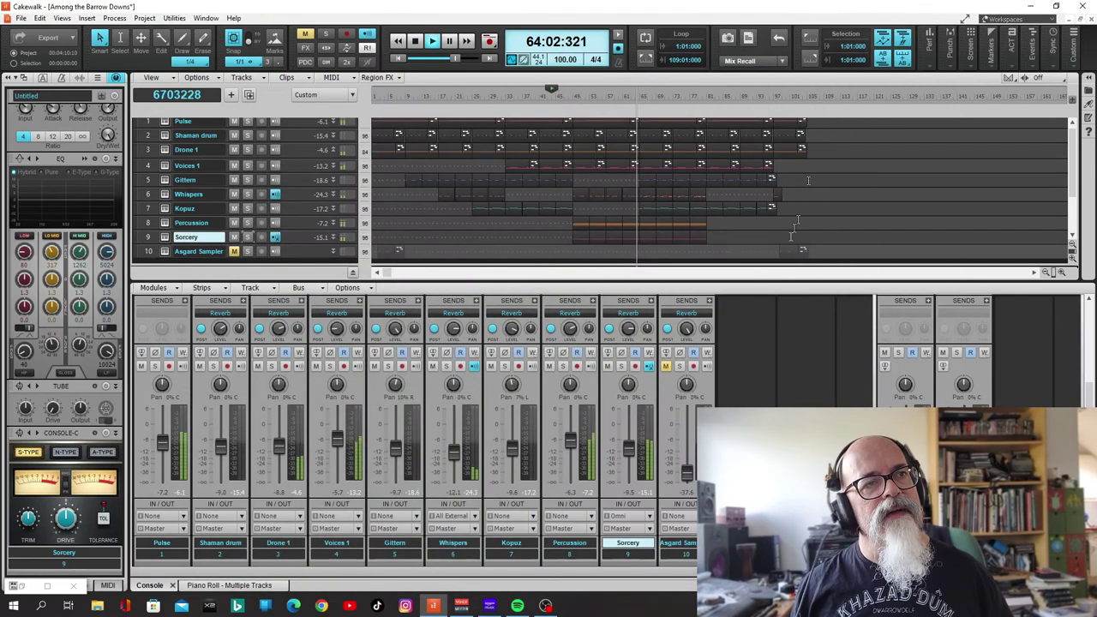
- Restart the song from the beginning and open Asgard Sampler's 'Bullroarer & Ravens' instrument
left_click(449, 41)
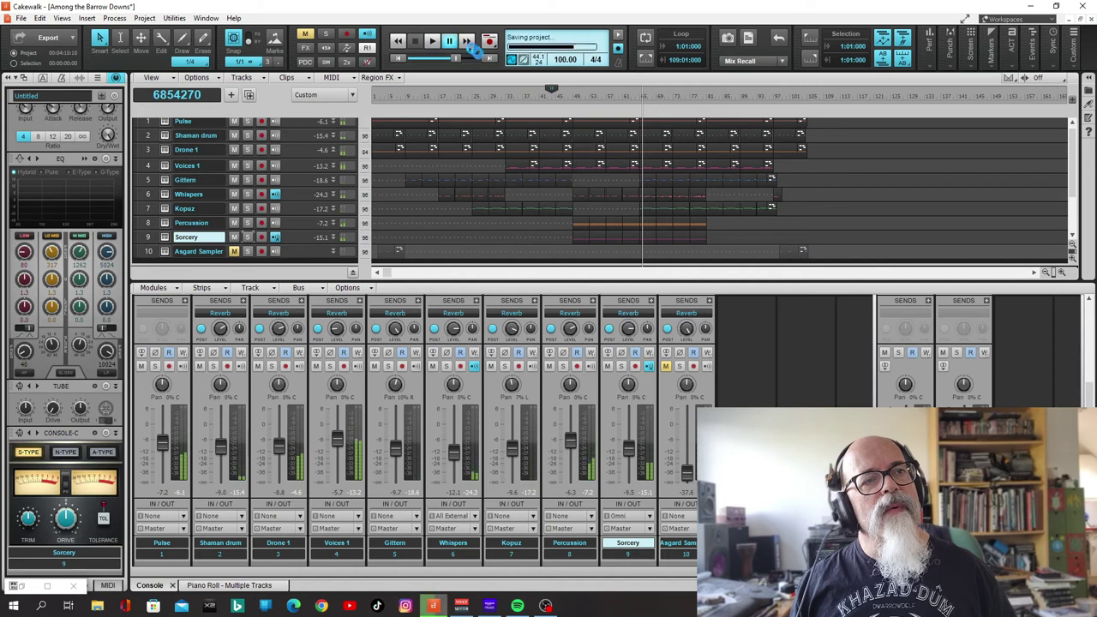
left_click_drag(446, 92, 329, 108)
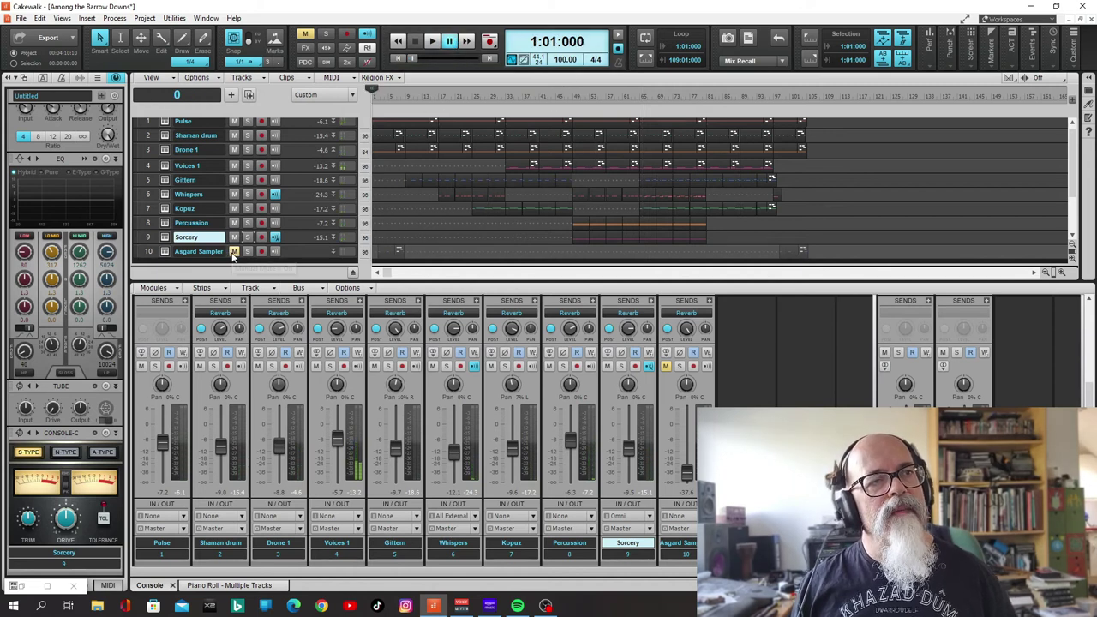
left_click(431, 41)
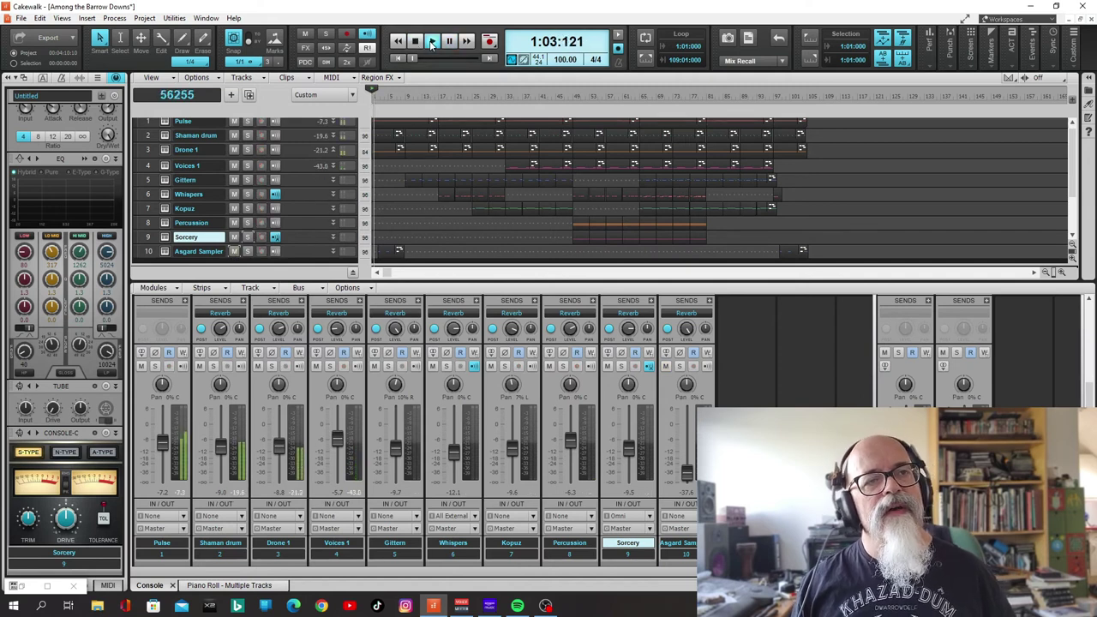
left_click(166, 252)
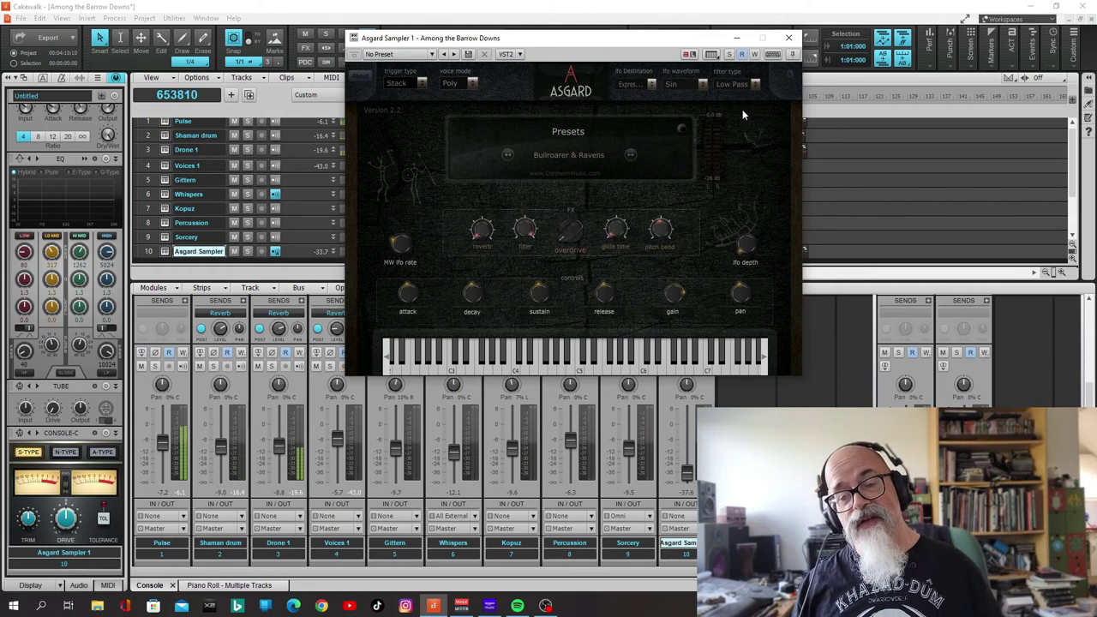
- Hide the Asgard Sampler window and scroll the track view while the mix keeps playing
left_click(736, 40)
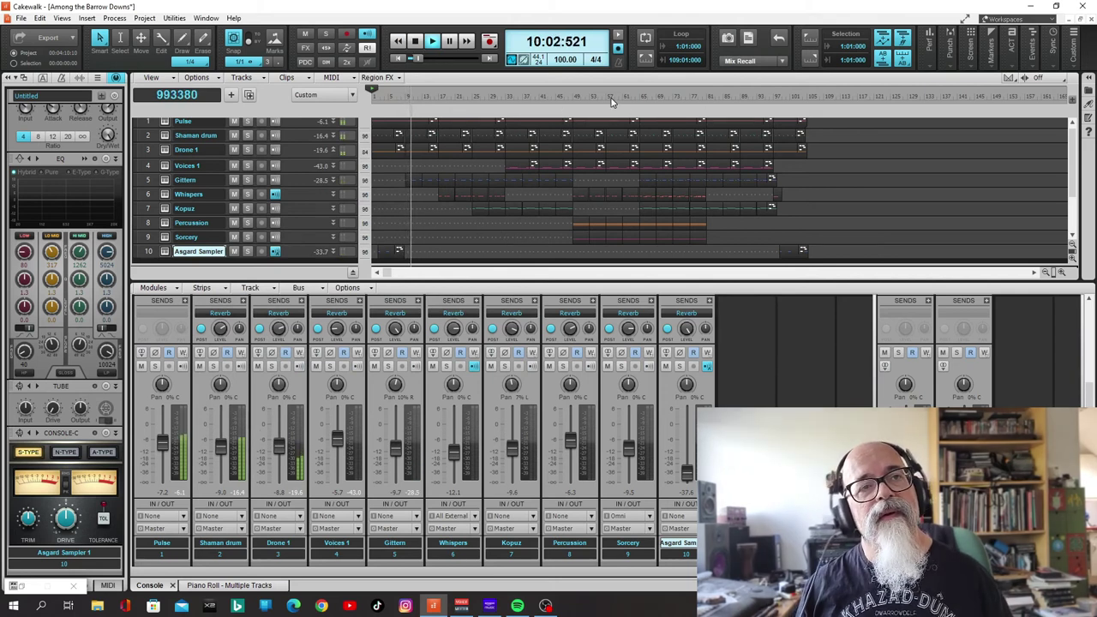
scroll(548, 180, "down", 3)
scroll(549, 179, "up", 3)
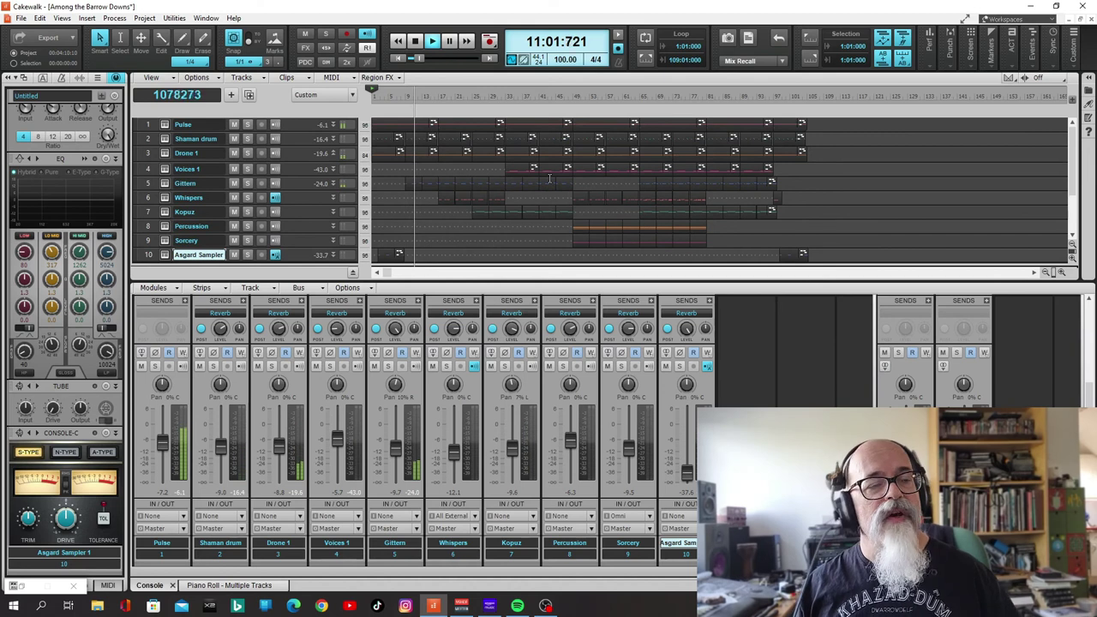